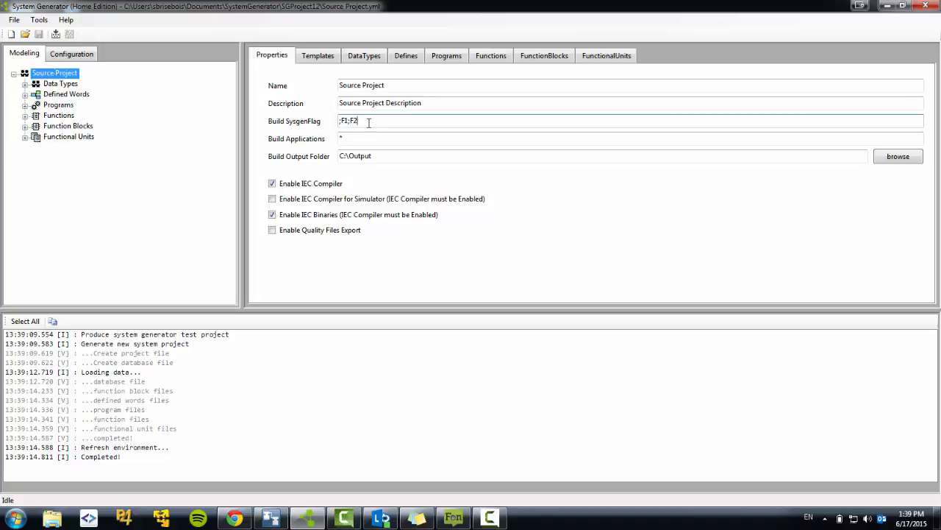
- Clear the Build SysgenFlag value in the Source Project properties
key("BackSpace")
key("BackSpace")
key("BackSpace")
key("BackSpace")
key("BackSpace")
key("BackSpace")
- Copy the name App_RPI2B from the applications list and set it as the Source Project's Build Applications value, replacing the wildcard
left_click(367, 138)
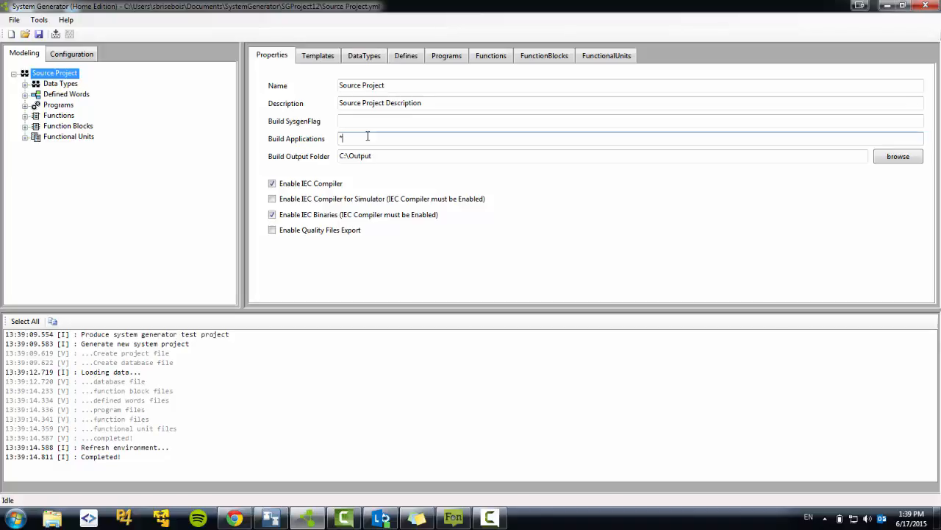
left_click(83, 61)
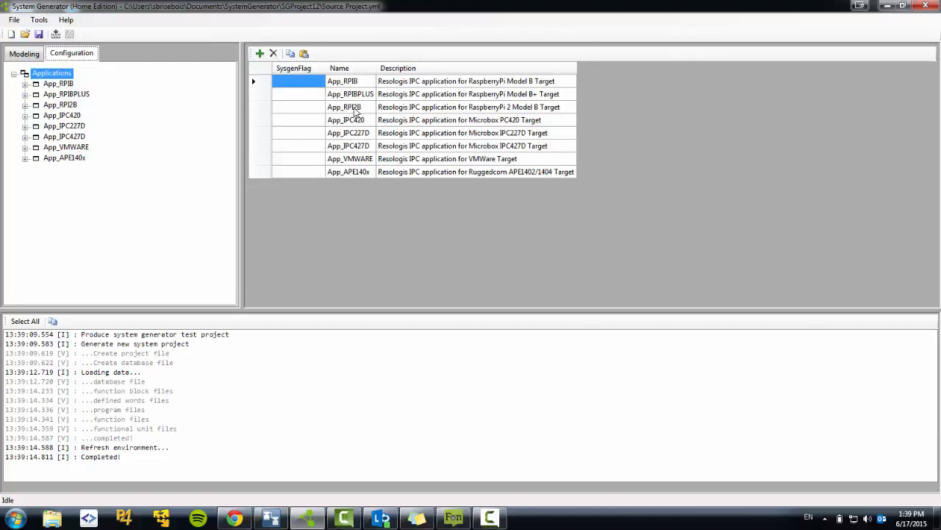
left_click(355, 111)
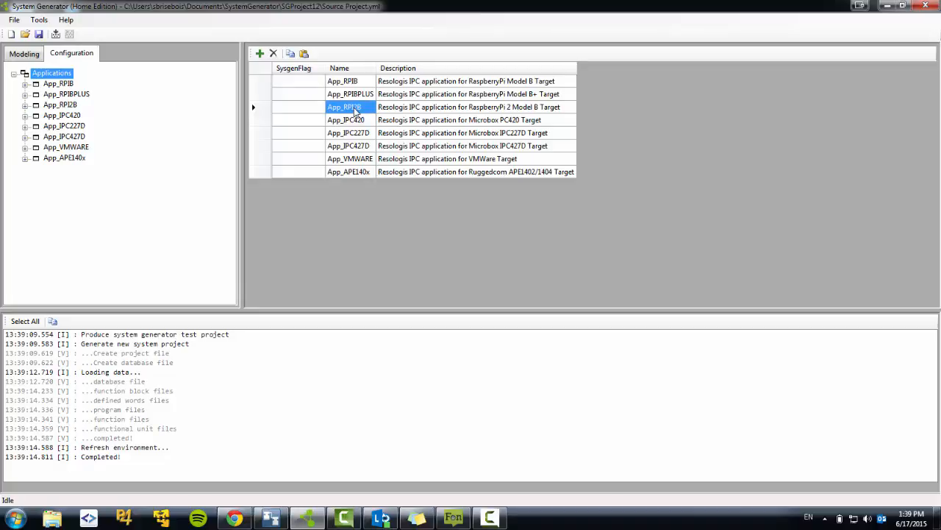
right_click(355, 111)
left_click(371, 116)
left_click(21, 56)
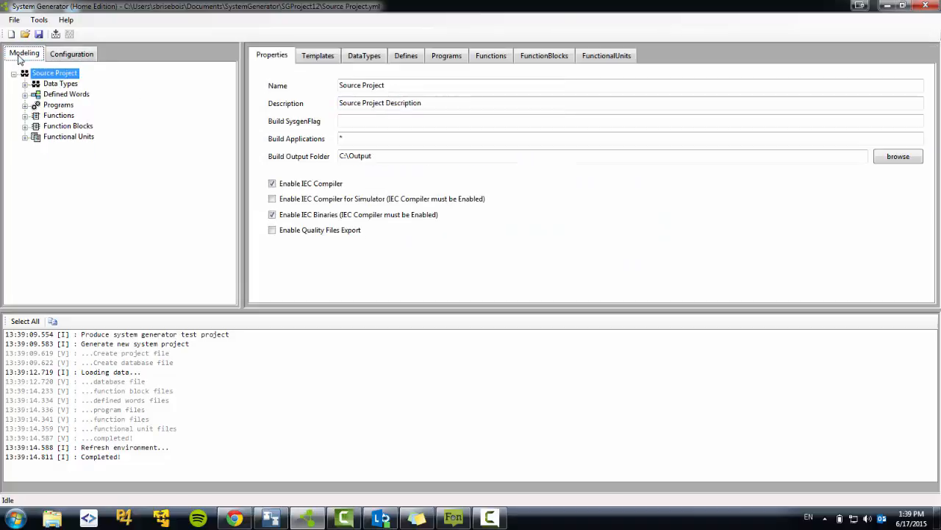
left_click(347, 139)
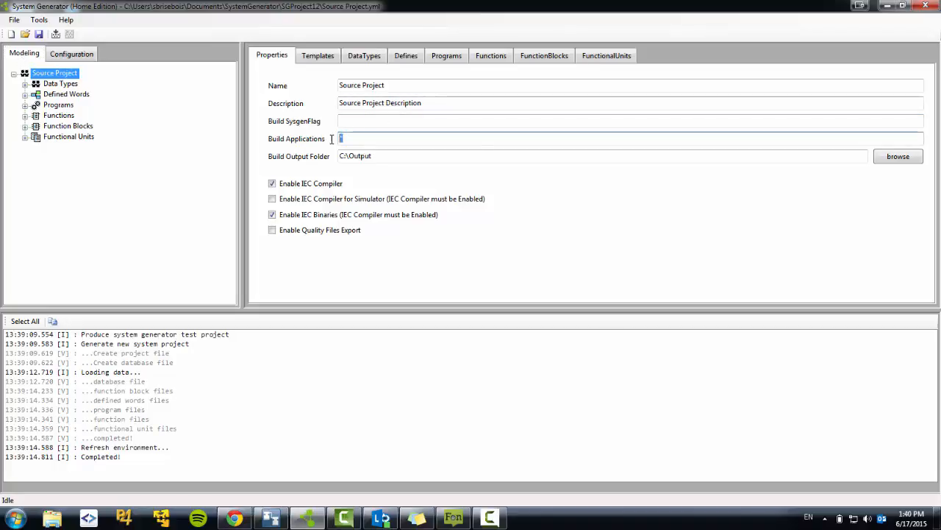
double_click(340, 139)
key("Delete")
right_click(340, 139)
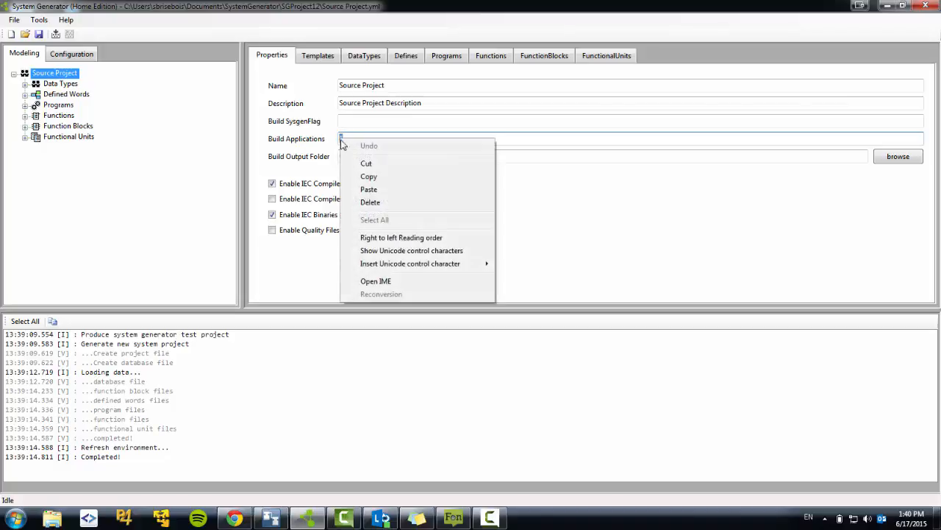
left_click(370, 188)
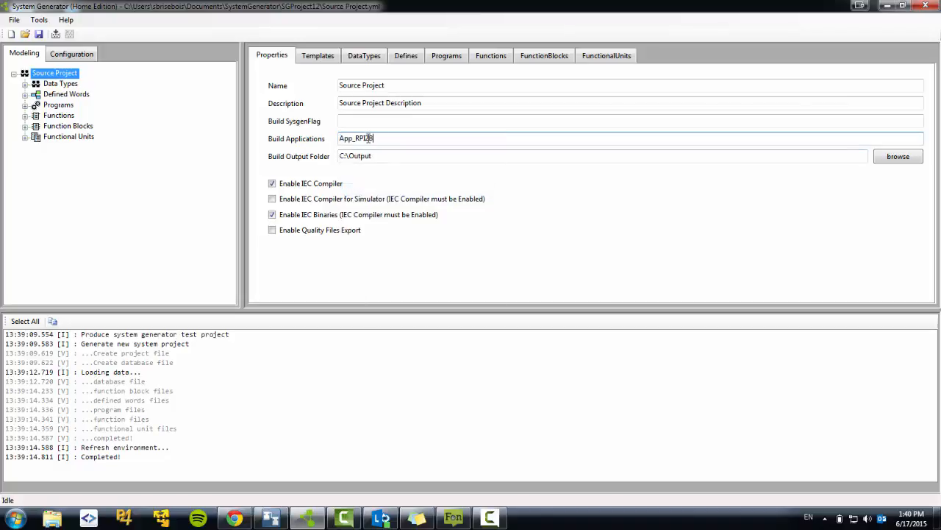
left_click(391, 156)
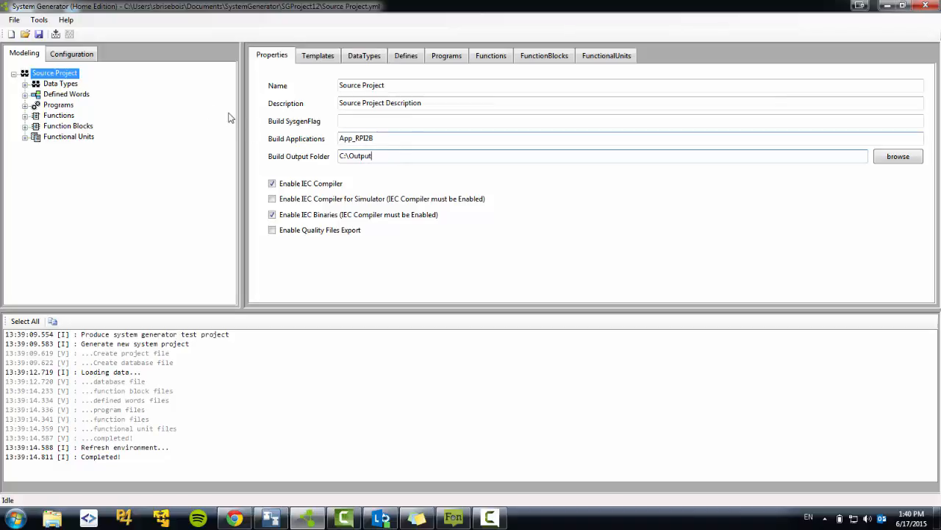
- In App_RPI2B's Cnf_RPI2B configuration, set PrimaryNetwork to 10.71.0.76 and clear SecondaryNetwork
left_click(87, 58)
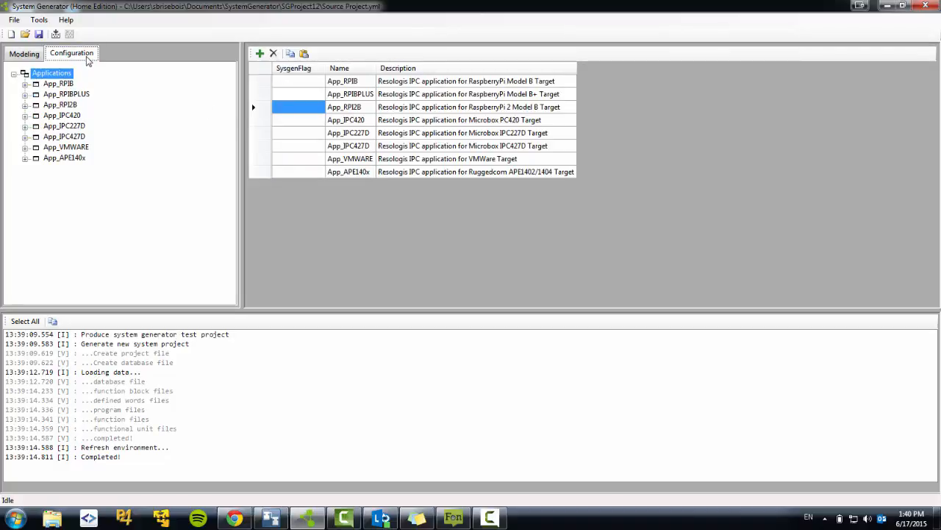
left_click(61, 105)
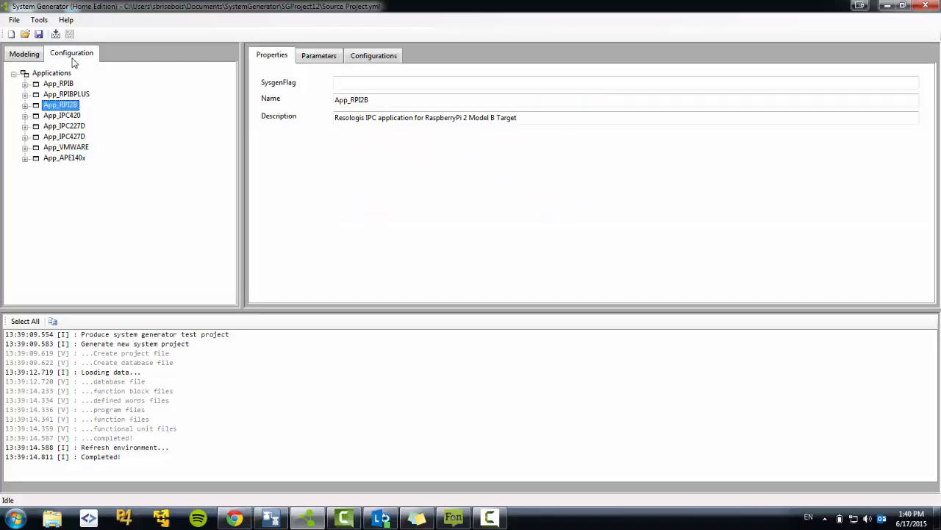
left_click(25, 105)
left_click(36, 116)
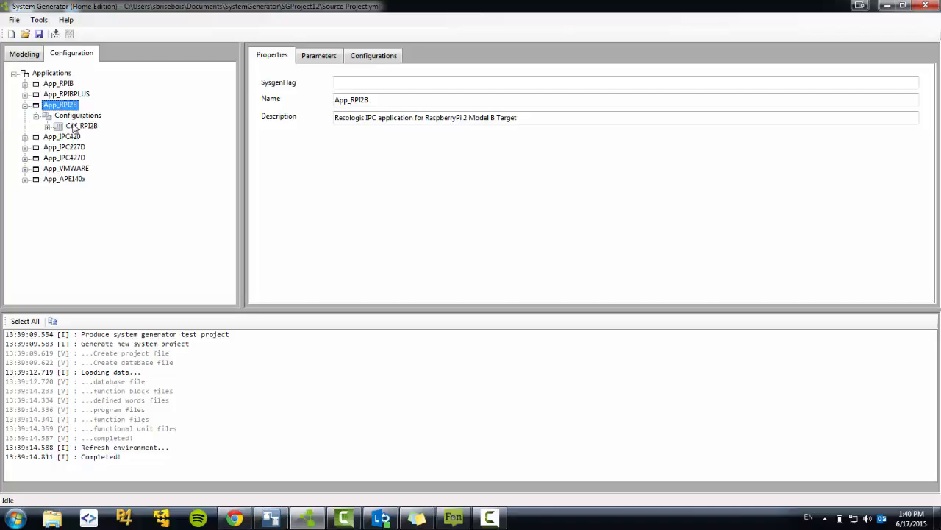
left_click(76, 127)
left_click_drag(479, 145, 324, 136)
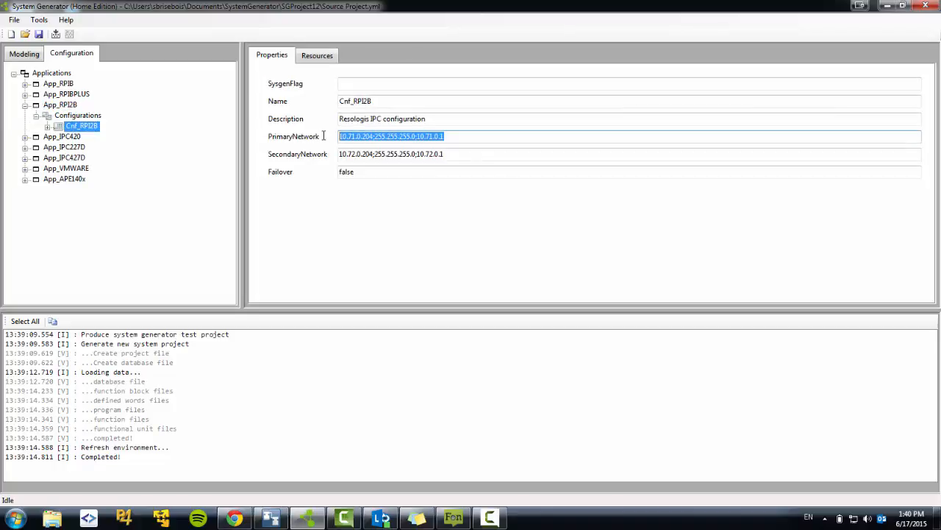
type("10")
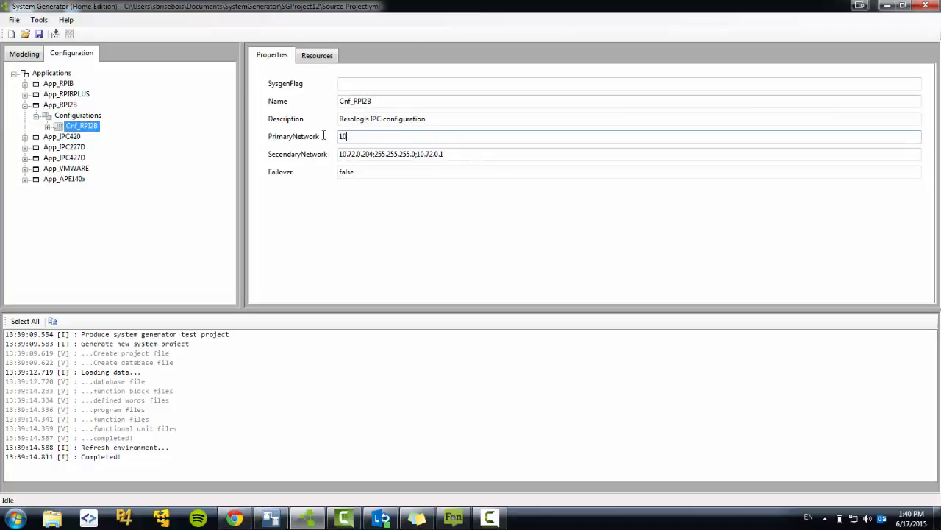
type(".71.0.76")
left_click_drag(445, 153, 297, 166)
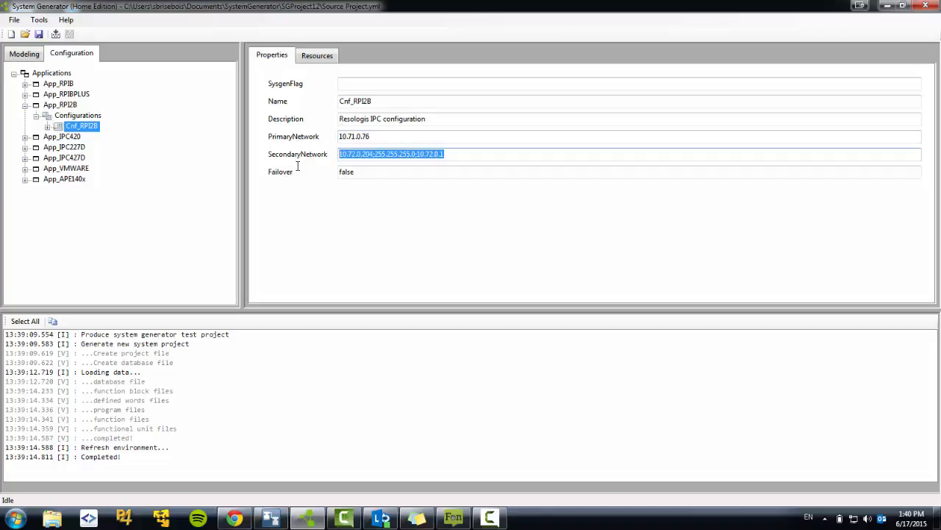
key("BackSpace")
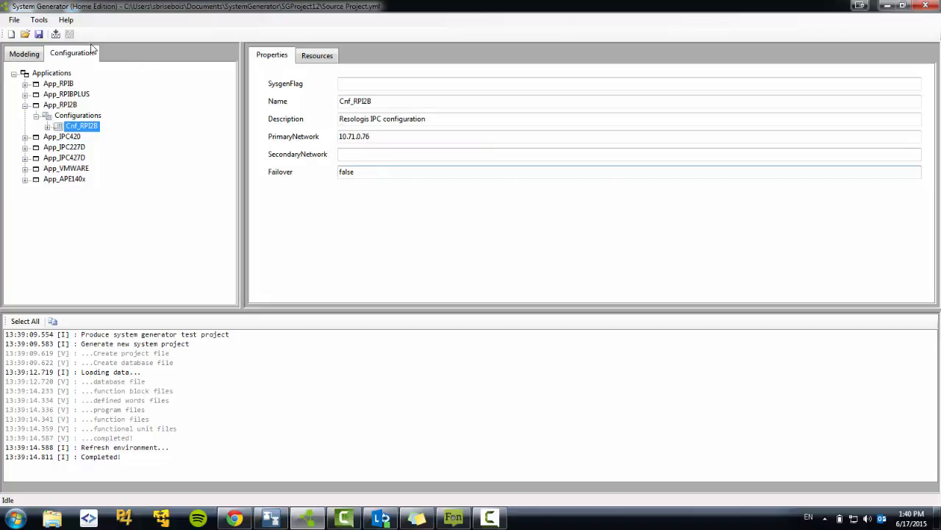
- Save the source project and build it
left_click(40, 37)
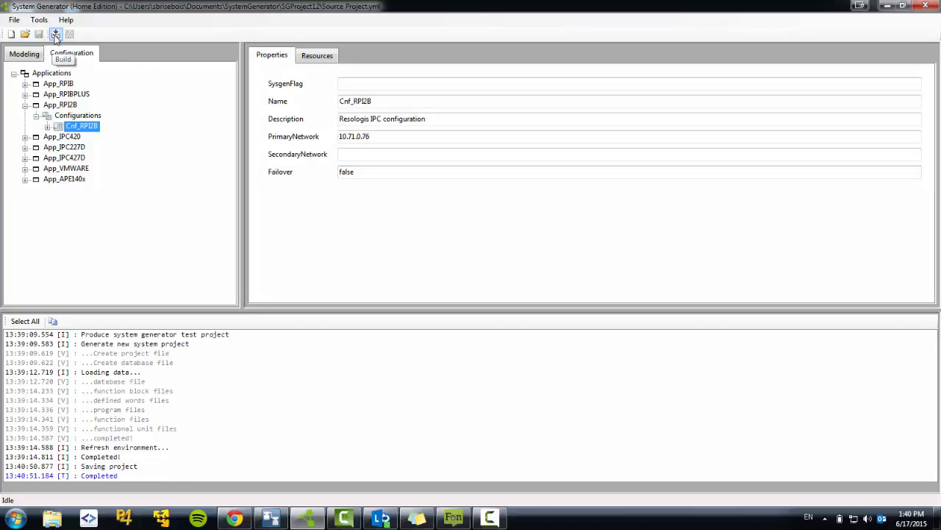
left_click(54, 36)
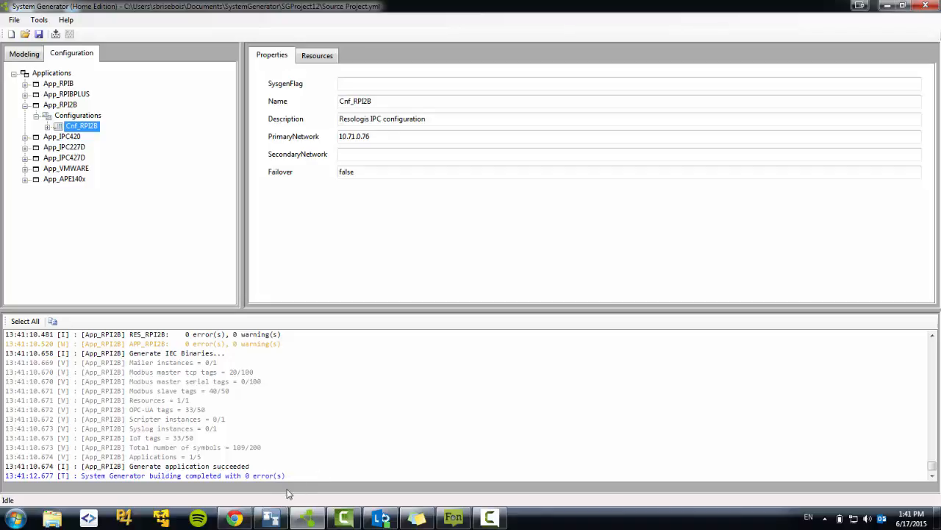
- Switch to Automation Collaborative Platform and open the solution App_RPI2B.isasln from C:\Output\App_RPI2B
left_click(273, 520)
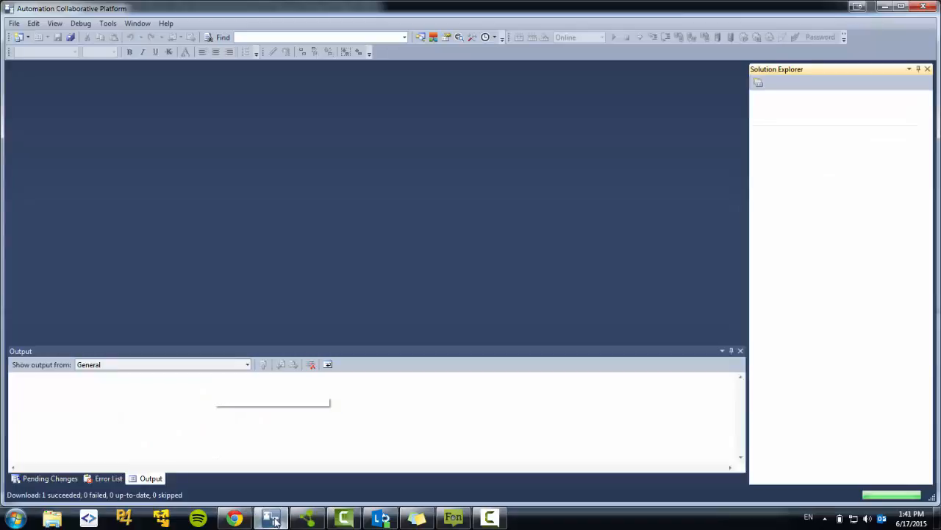
left_click(14, 24)
mouse_move(35, 50)
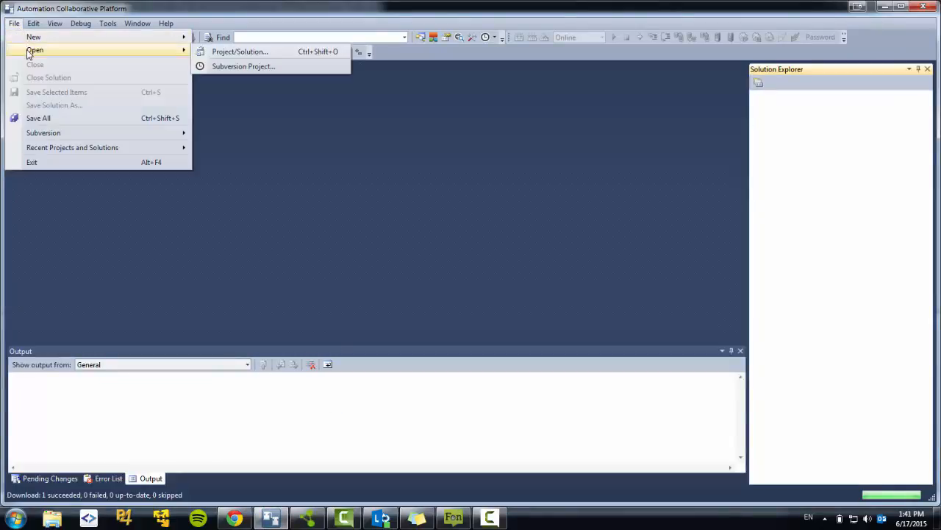
left_click(258, 51)
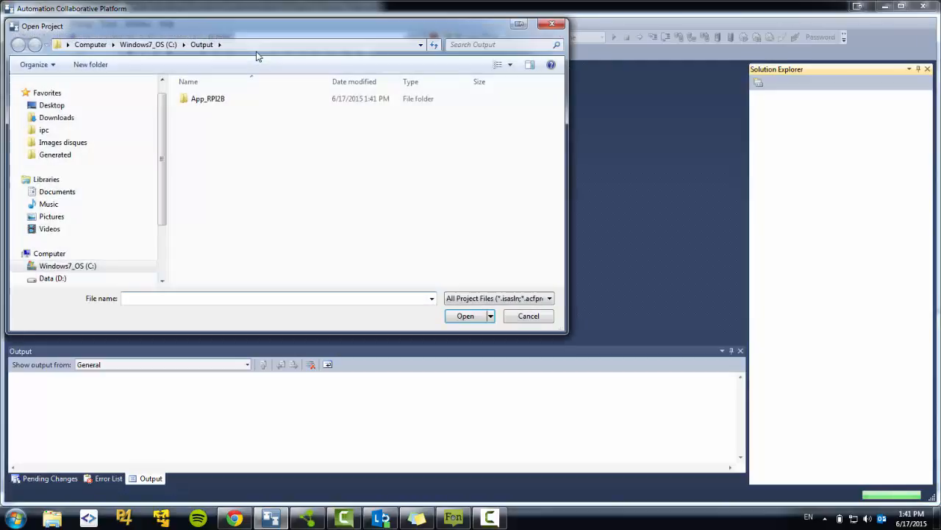
left_click(167, 44)
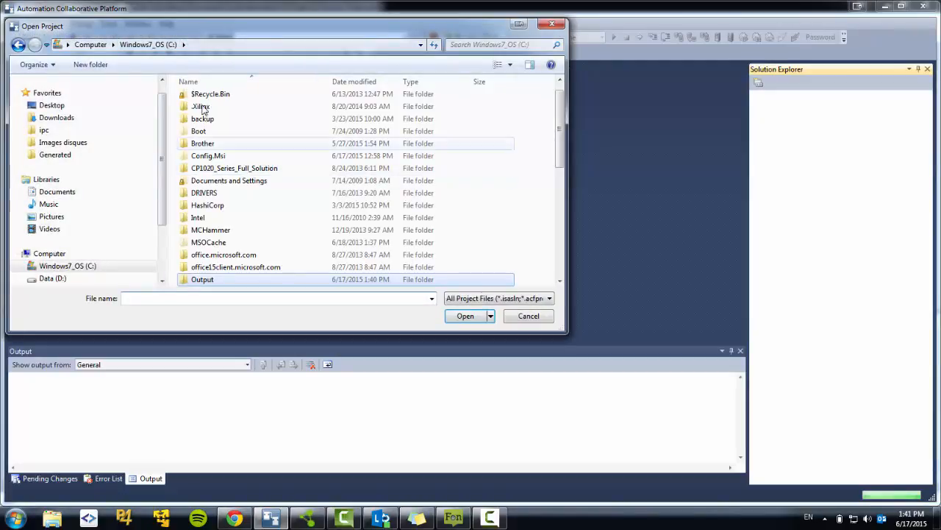
double_click(239, 279)
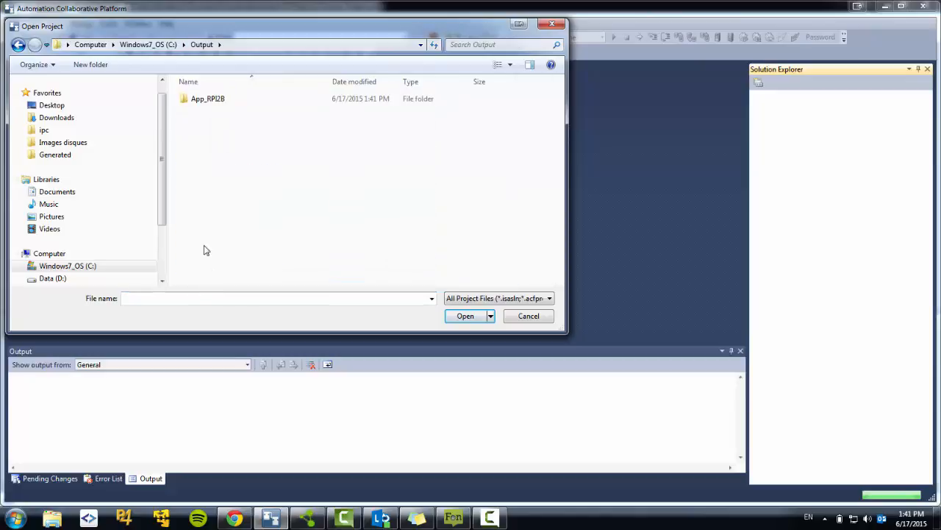
left_click(201, 102)
double_click(201, 102)
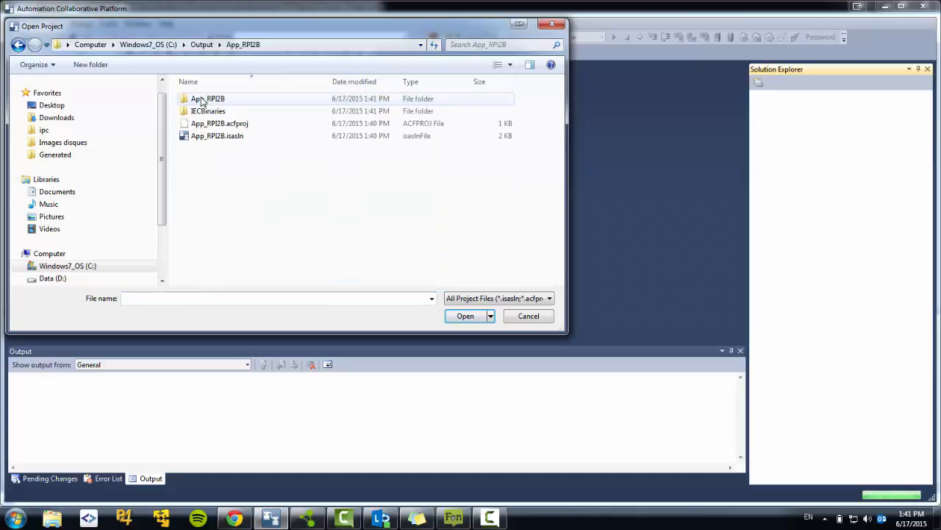
left_click(201, 137)
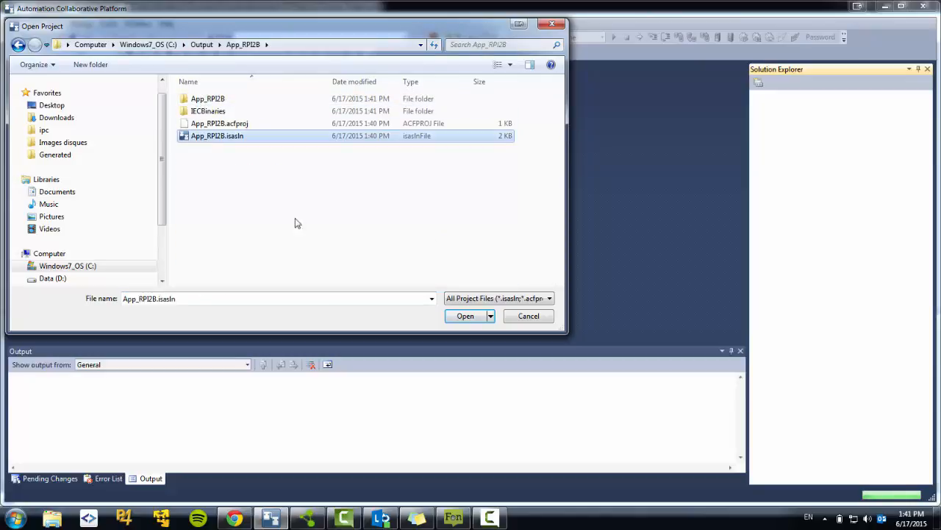
left_click(463, 317)
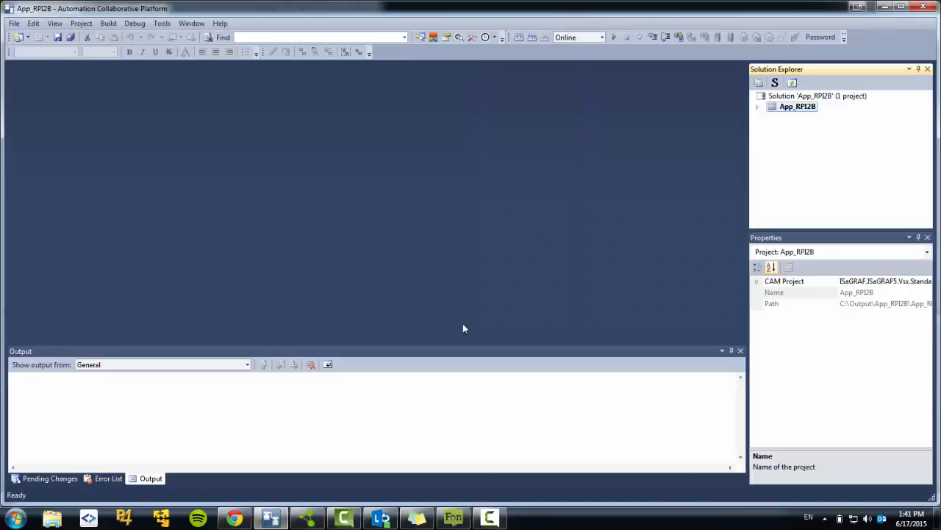
- Expand the App_RPI2B project down to the programs of Res_RPI2B and download the project to the target
left_click(759, 108)
left_click(770, 129)
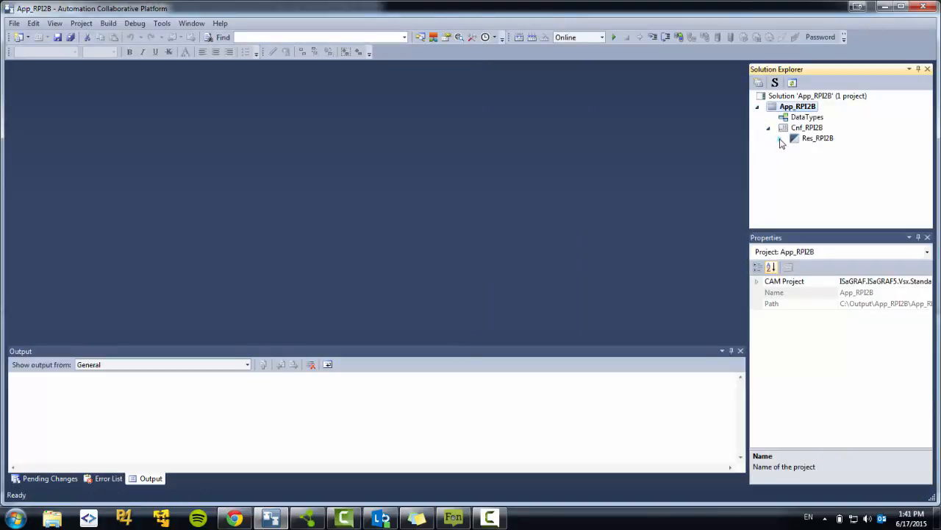
left_click(780, 139)
left_click(791, 150)
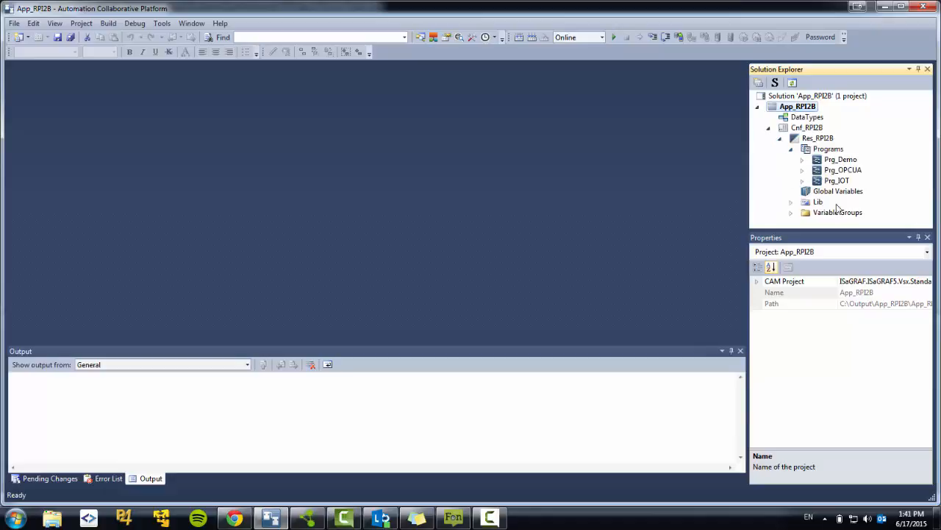
right_click(808, 109)
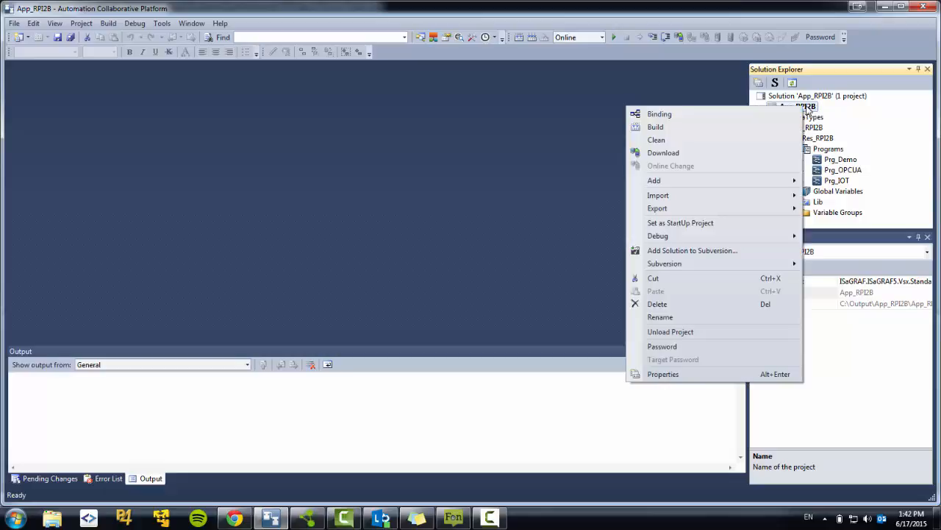
left_click(663, 152)
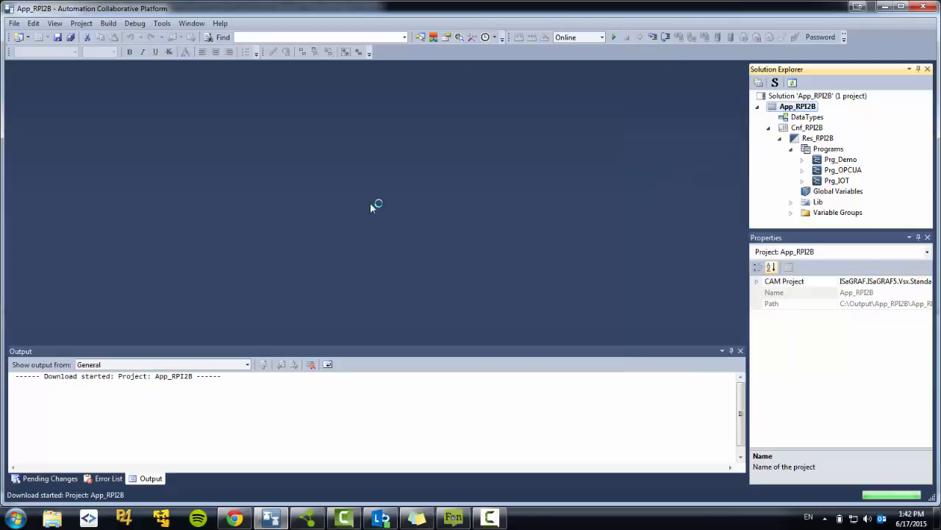
left_click(382, 296)
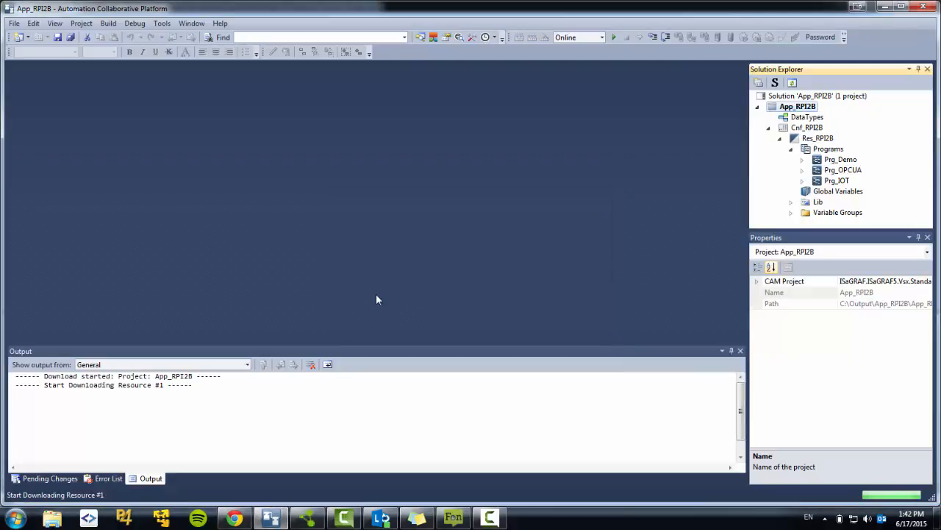